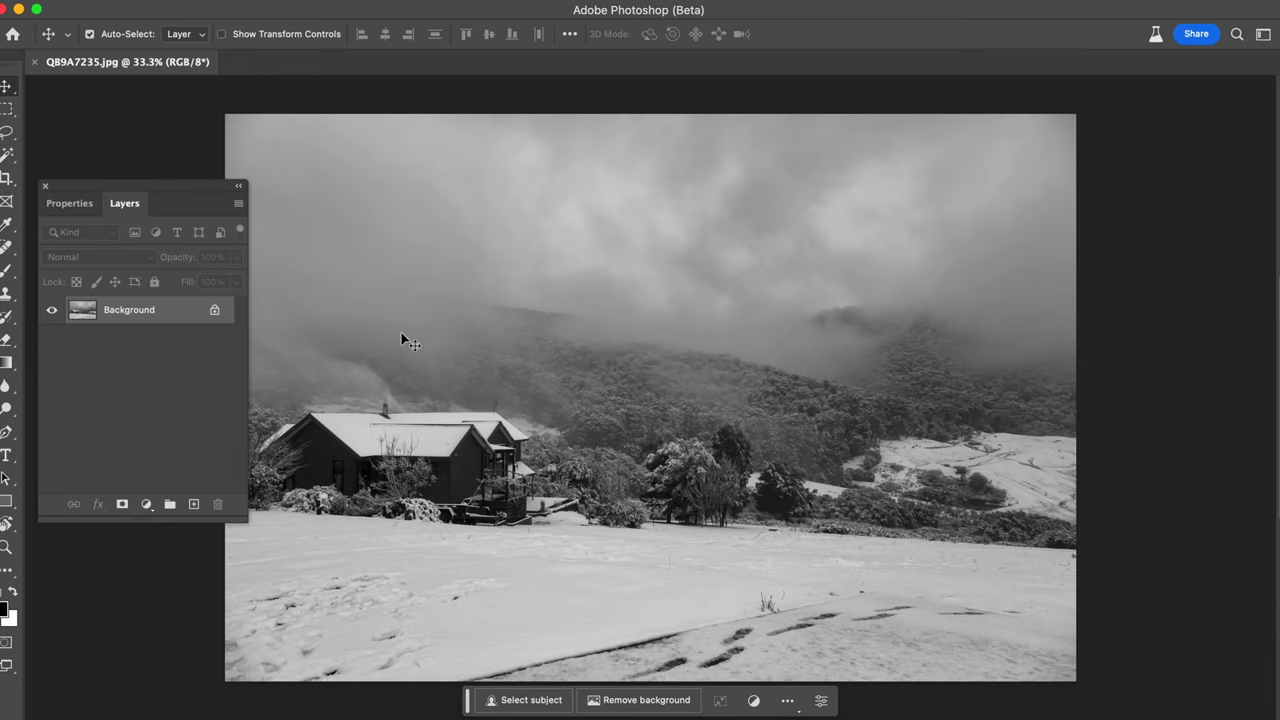
- Select the Lasso tool from the left toolbar
click(7, 132)
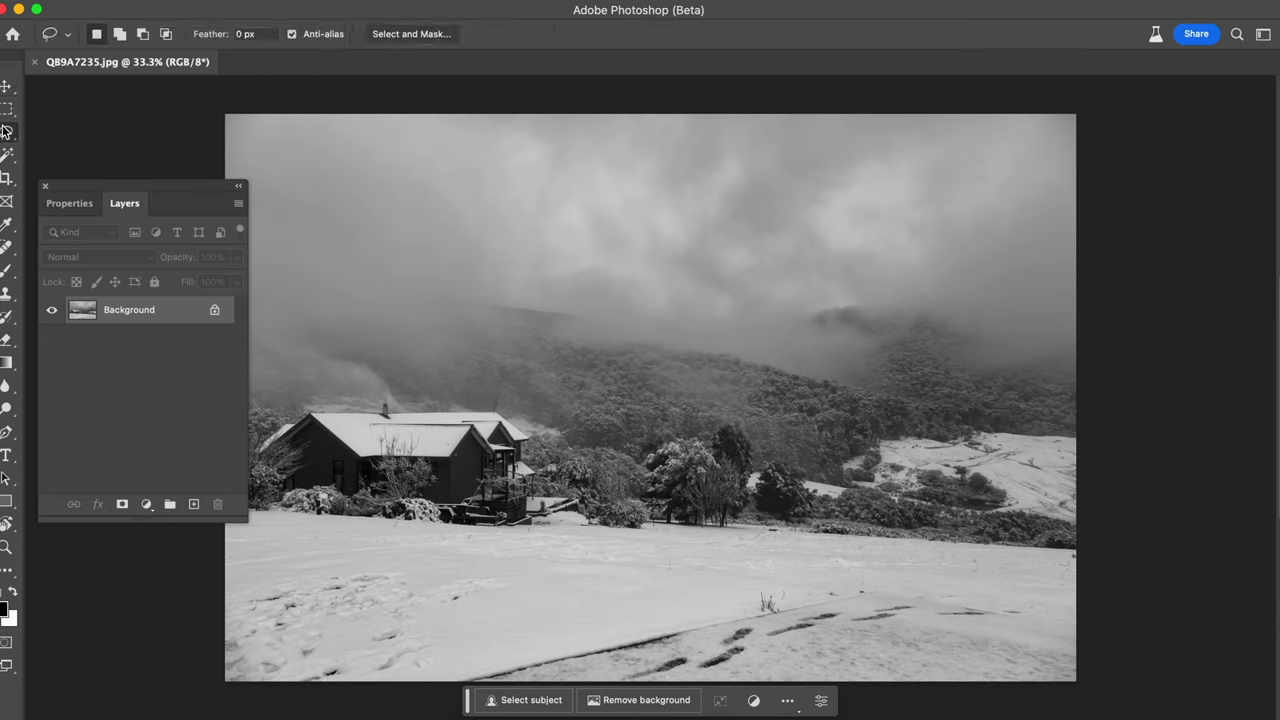
- Lasso the cloudy sky above the hills and Generative Fill it with 'add alien ship'
mouse_move(693, 164)
mouse_down()
mouse_move(555, 136)
mouse_move(443, 161)
mouse_move(413, 238)
mouse_move(445, 294)
mouse_move(664, 368)
mouse_move(915, 343)
mouse_move(936, 223)
mouse_move(819, 177)
mouse_move(673, 162)
mouse_up()
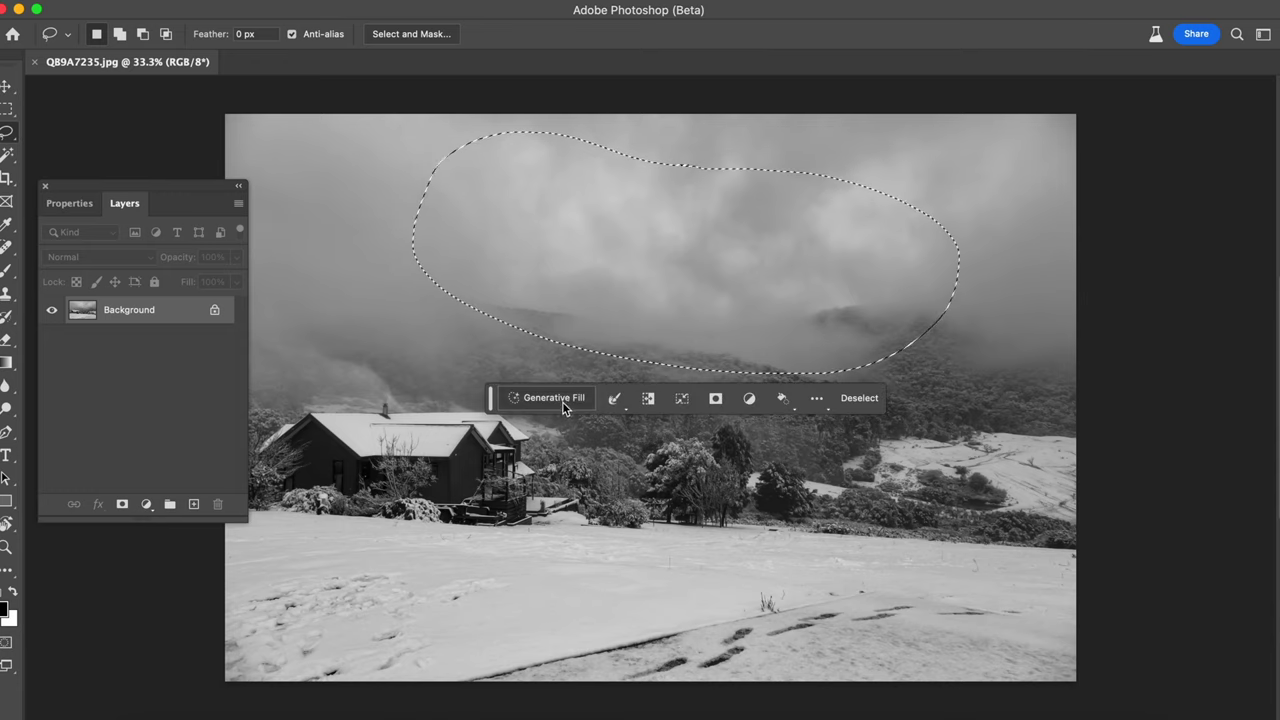
click(563, 400)
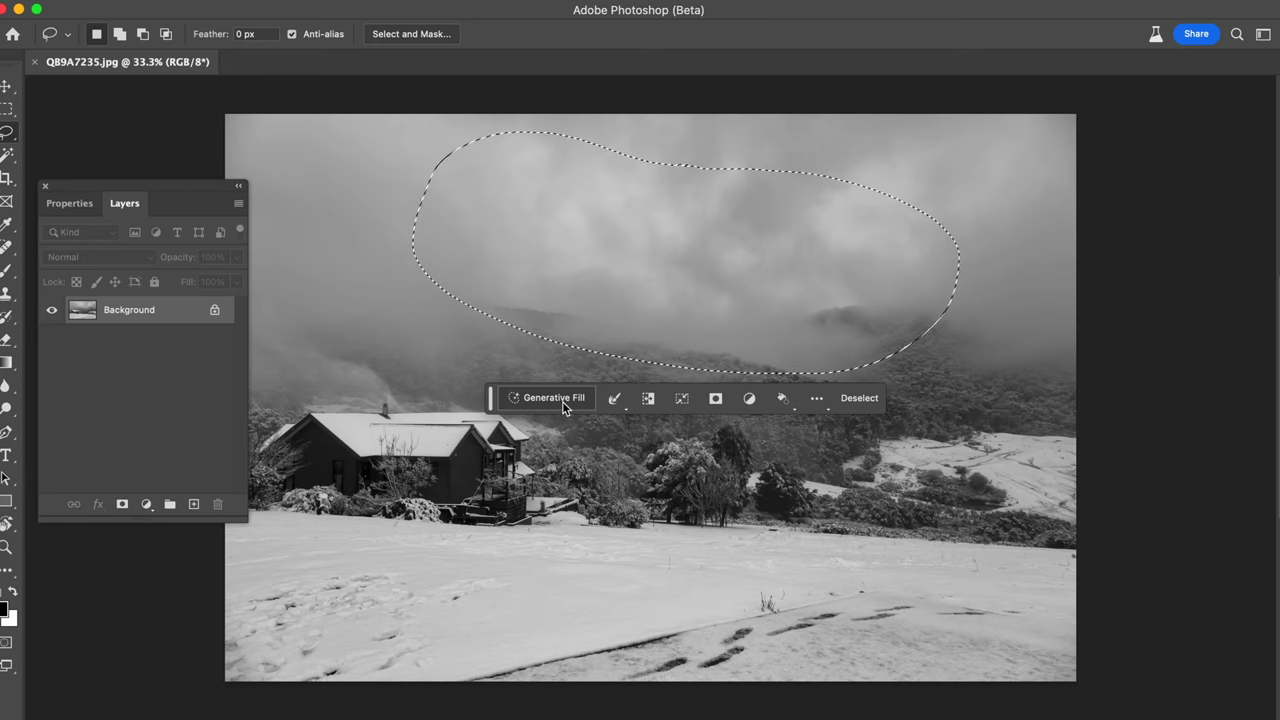
text(ad)
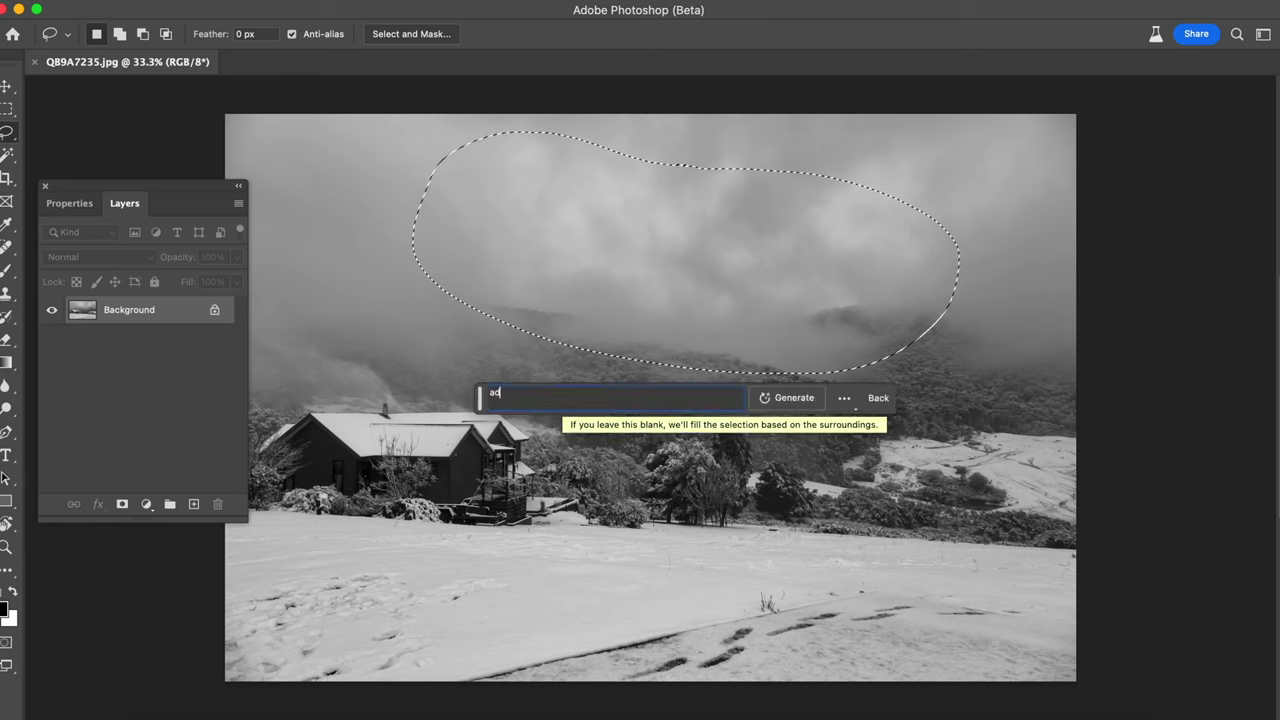
text(d alien)
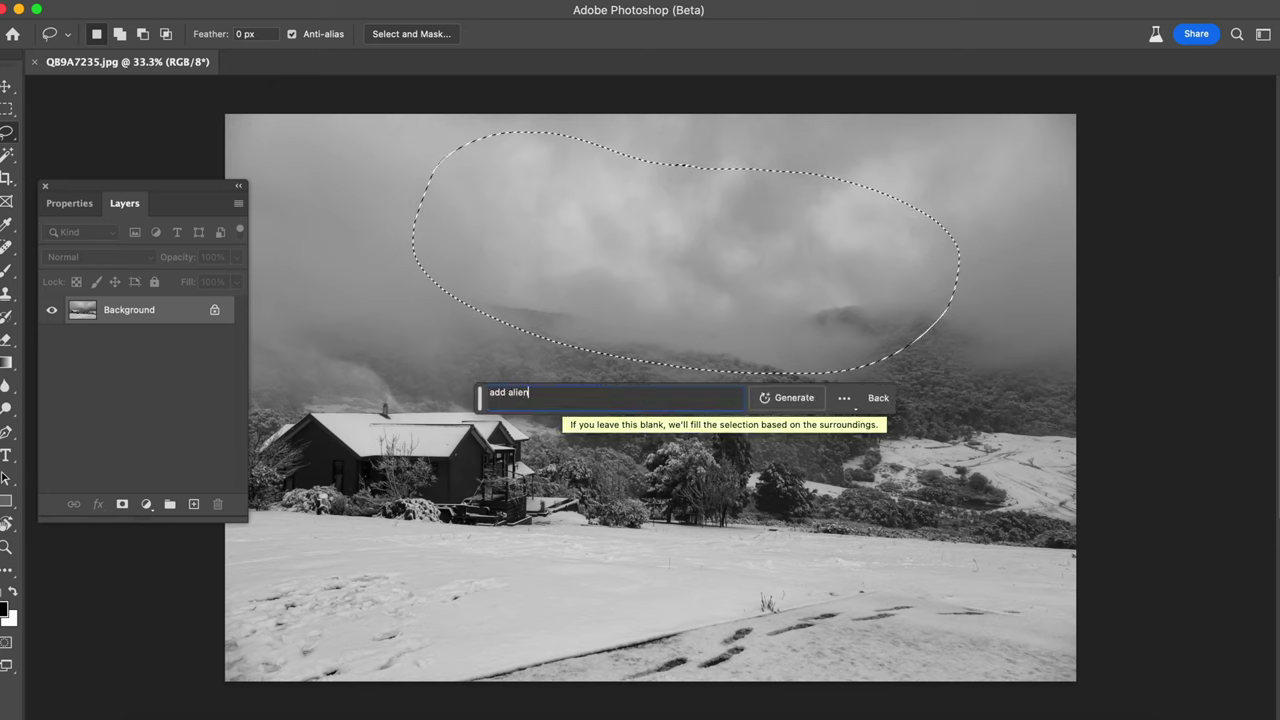
text( ship)
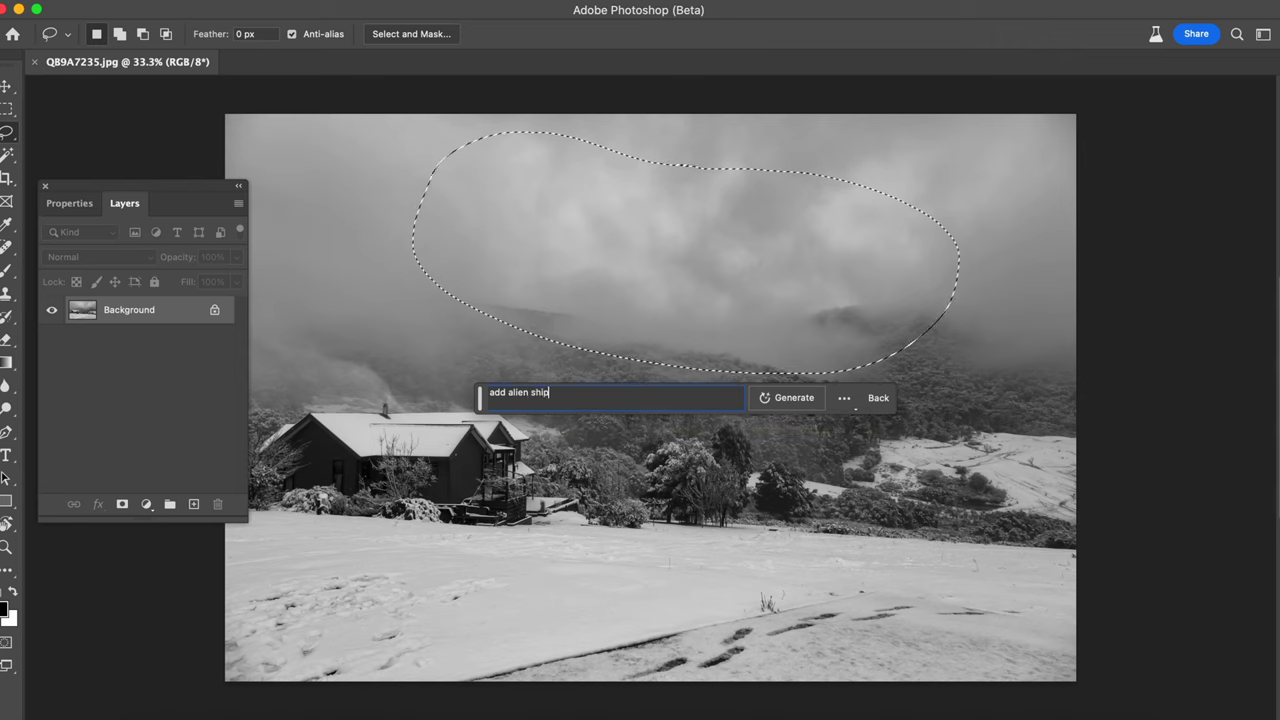
key(Return)
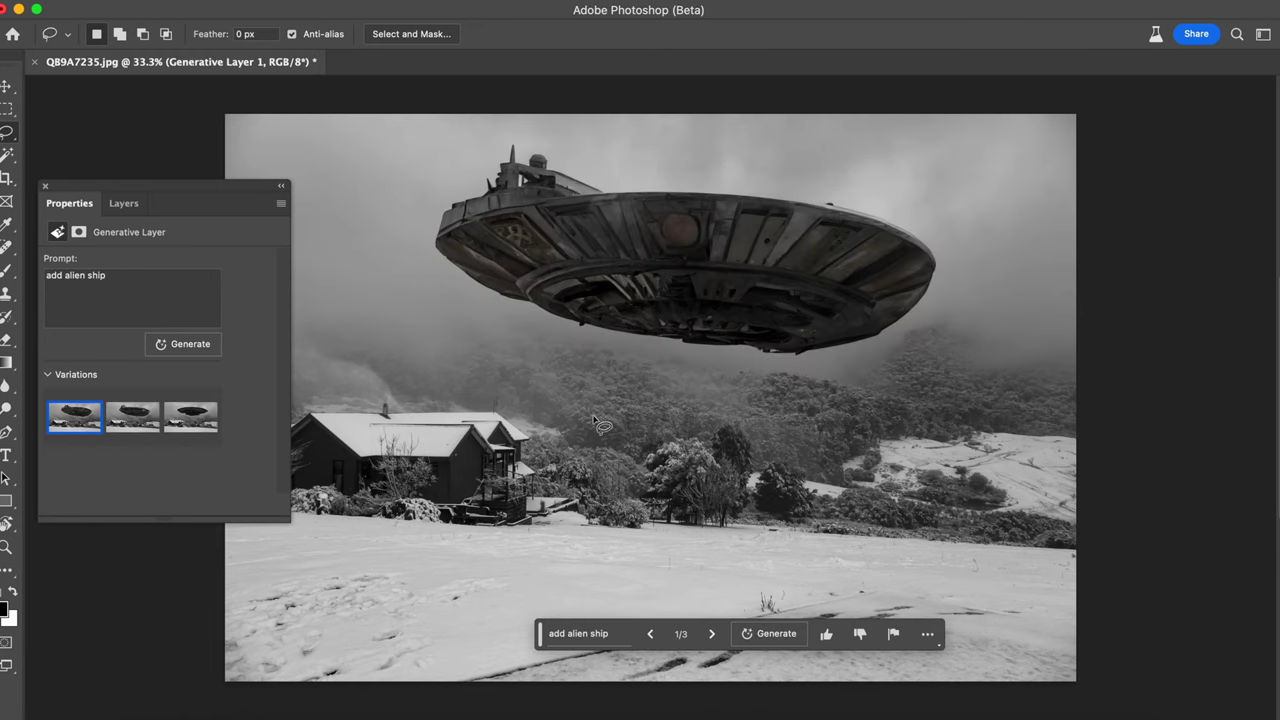
- Compare the alien ship variations and settle on the third one
click(190, 424)
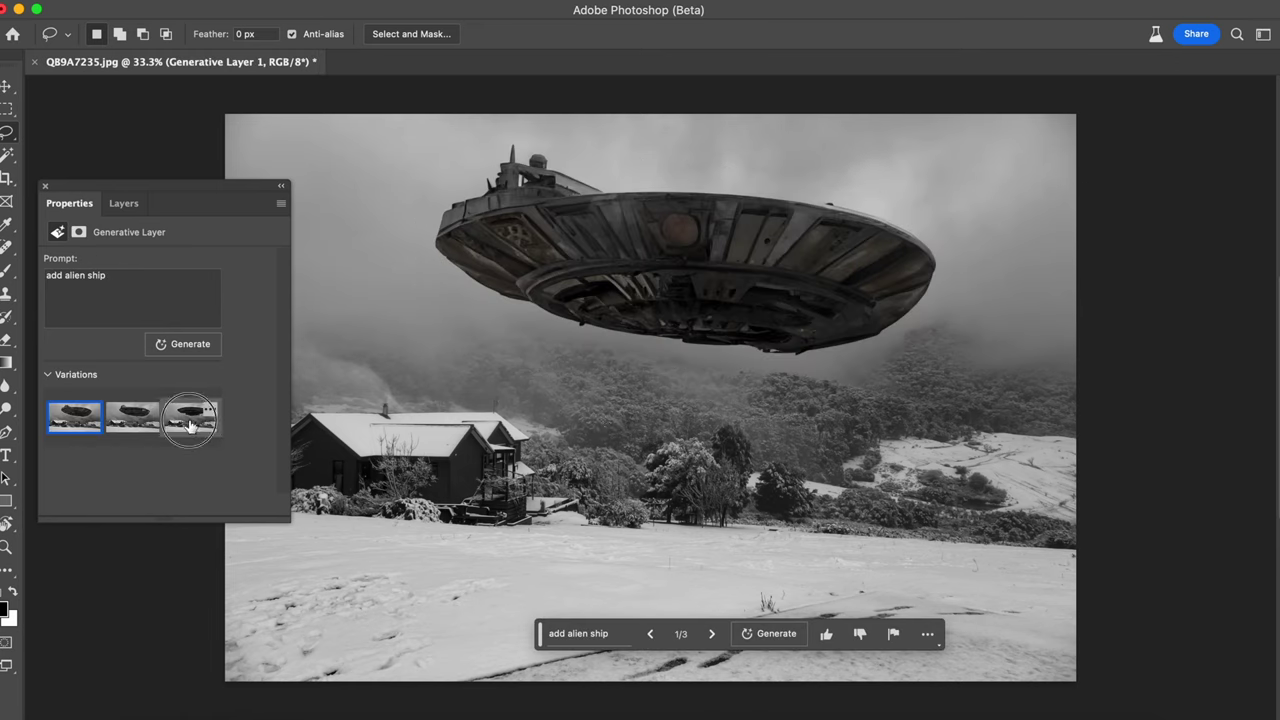
click(133, 418)
click(78, 420)
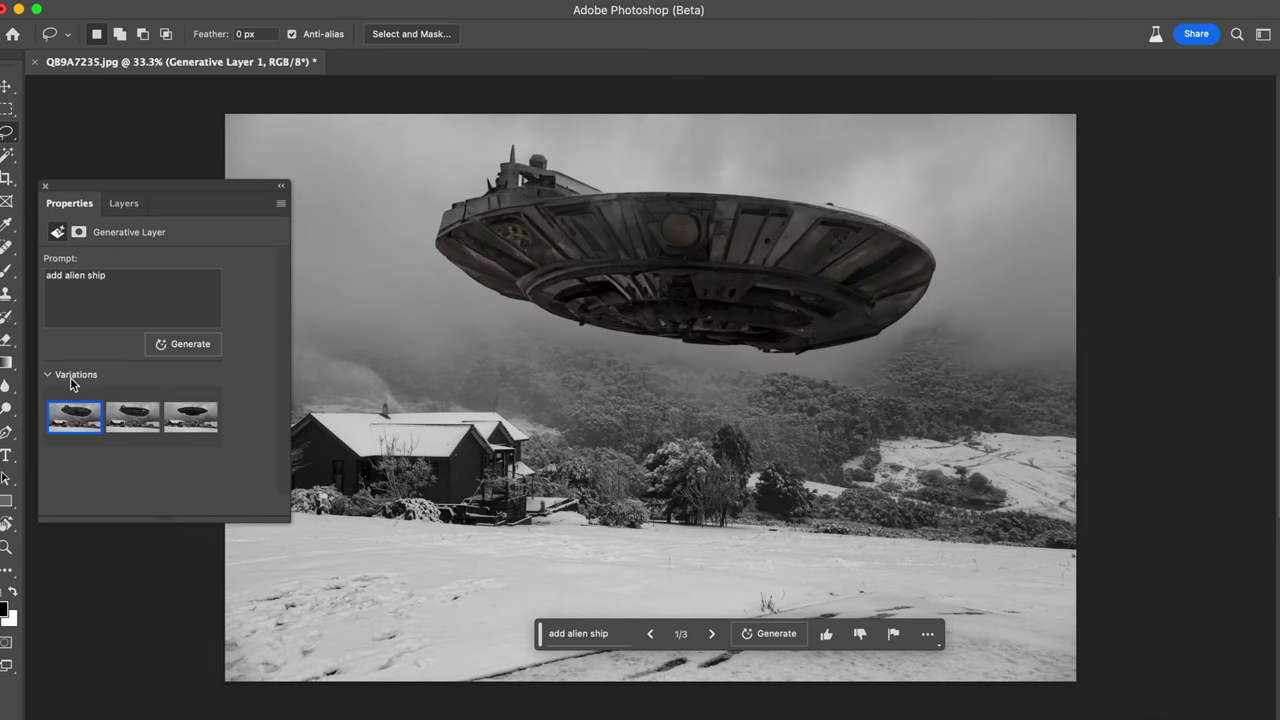
click(133, 418)
click(192, 424)
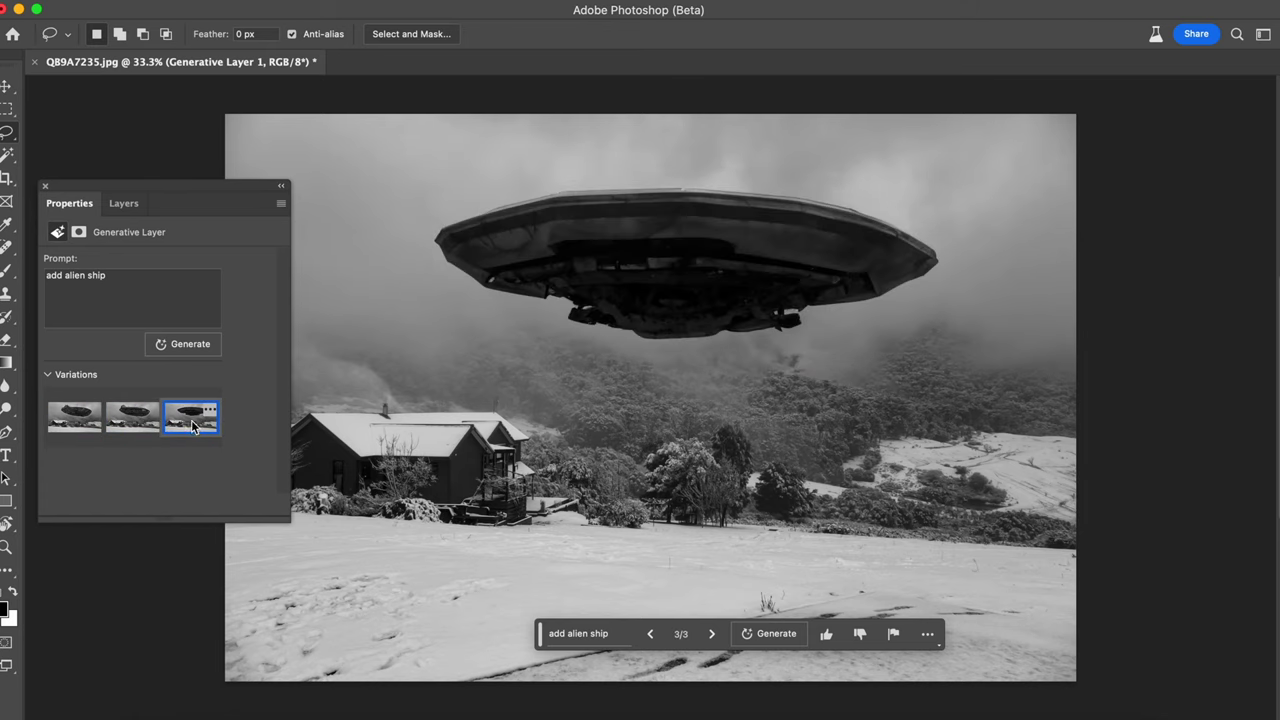
- Lower Generative Layer 1 to 48% opacity, move the Layers panel right, and lasso the house
click(125, 205)
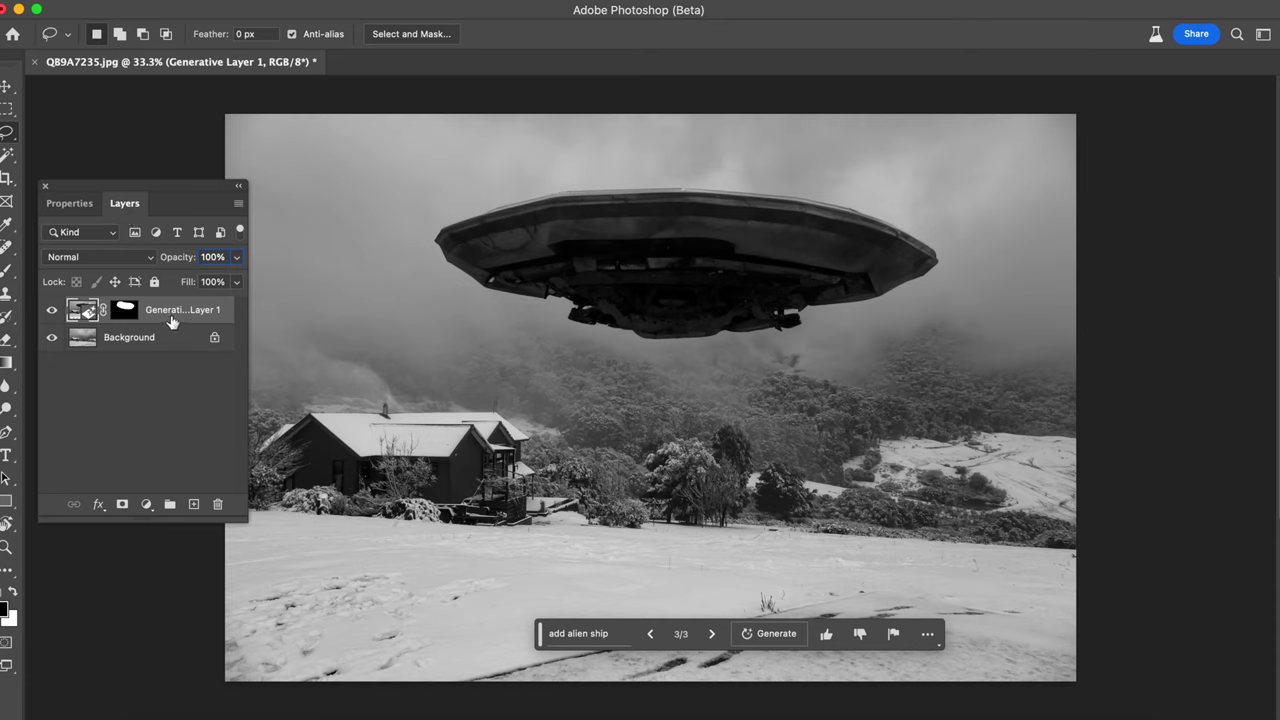
click(236, 257)
drag(236, 284, 192, 280)
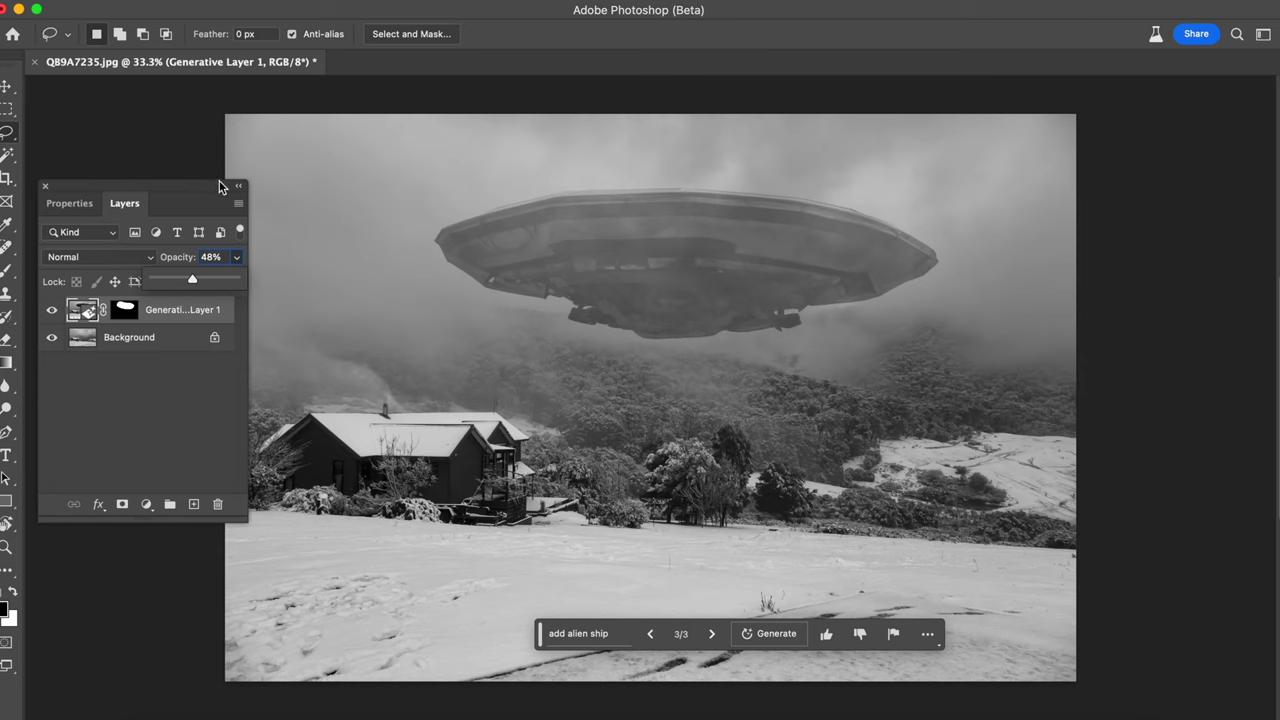
drag(220, 186, 919, 194)
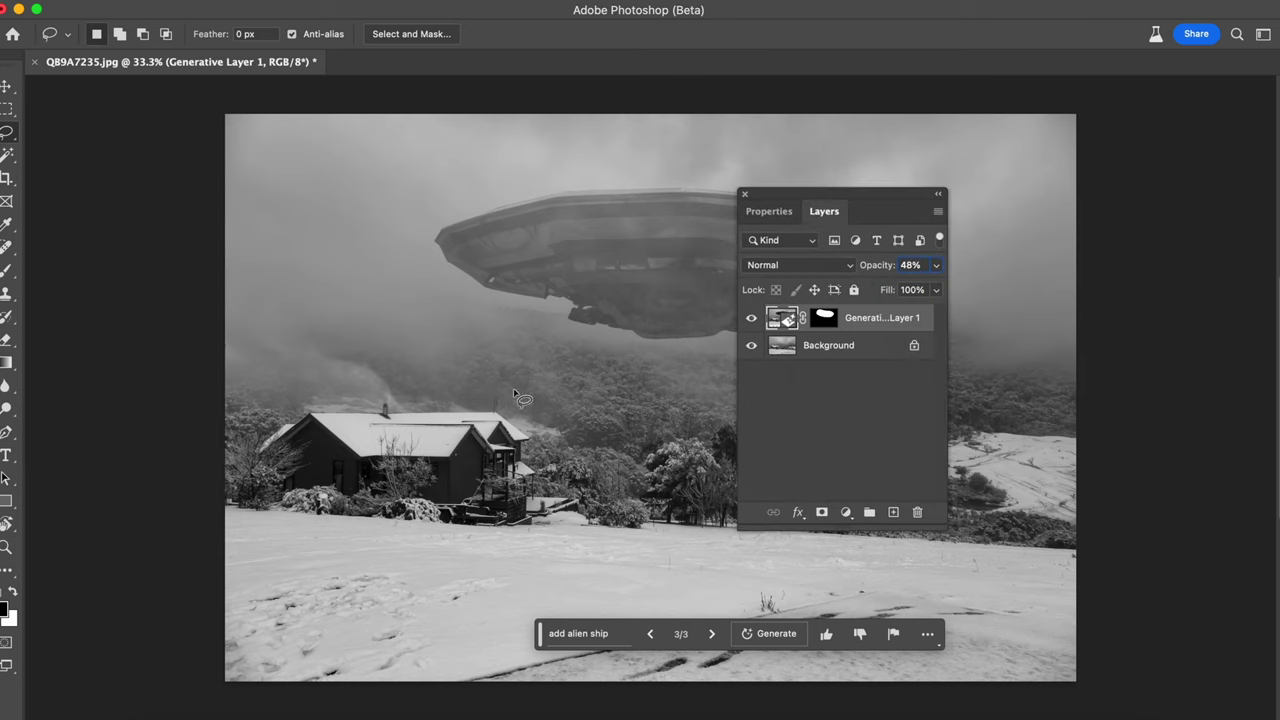
mouse_move(510, 400)
mouse_down()
mouse_move(361, 373)
mouse_move(286, 390)
mouse_move(244, 451)
mouse_move(260, 522)
mouse_move(361, 549)
mouse_move(555, 551)
mouse_move(594, 520)
mouse_move(517, 411)
mouse_up()
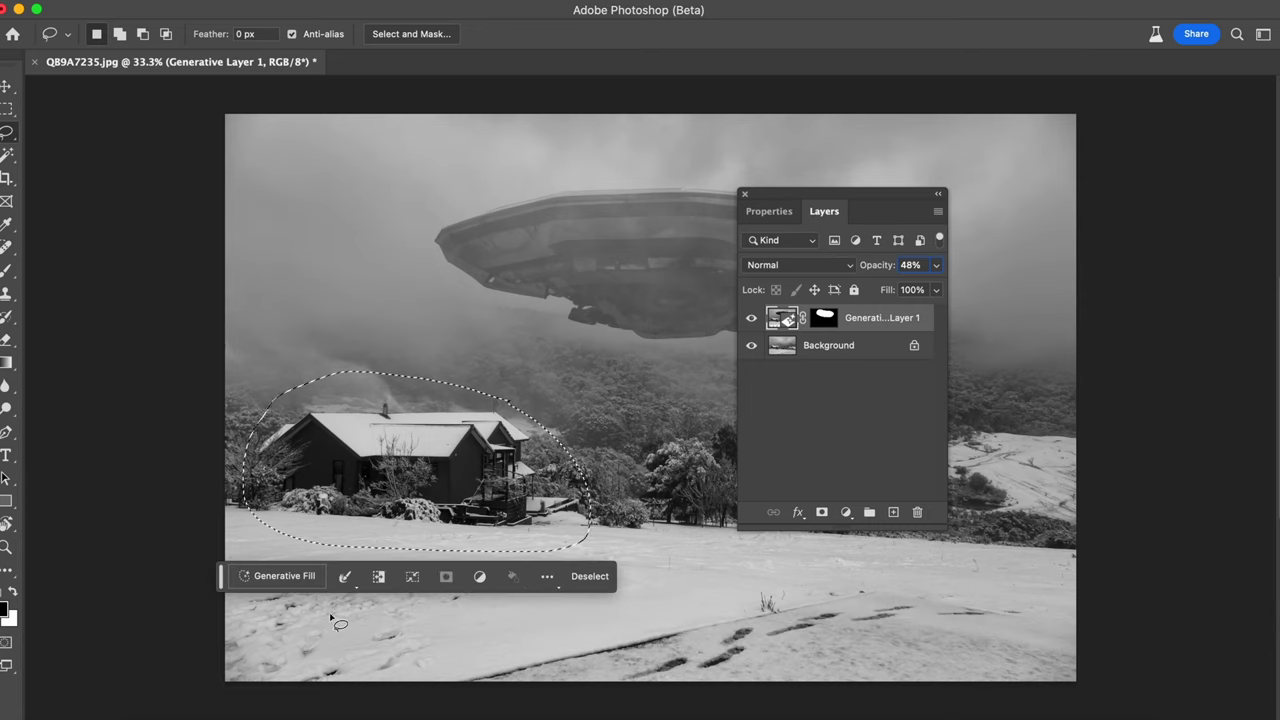
- Generative Fill the house selection with the prompt 'remove house'
click(278, 577)
text(remove ho)
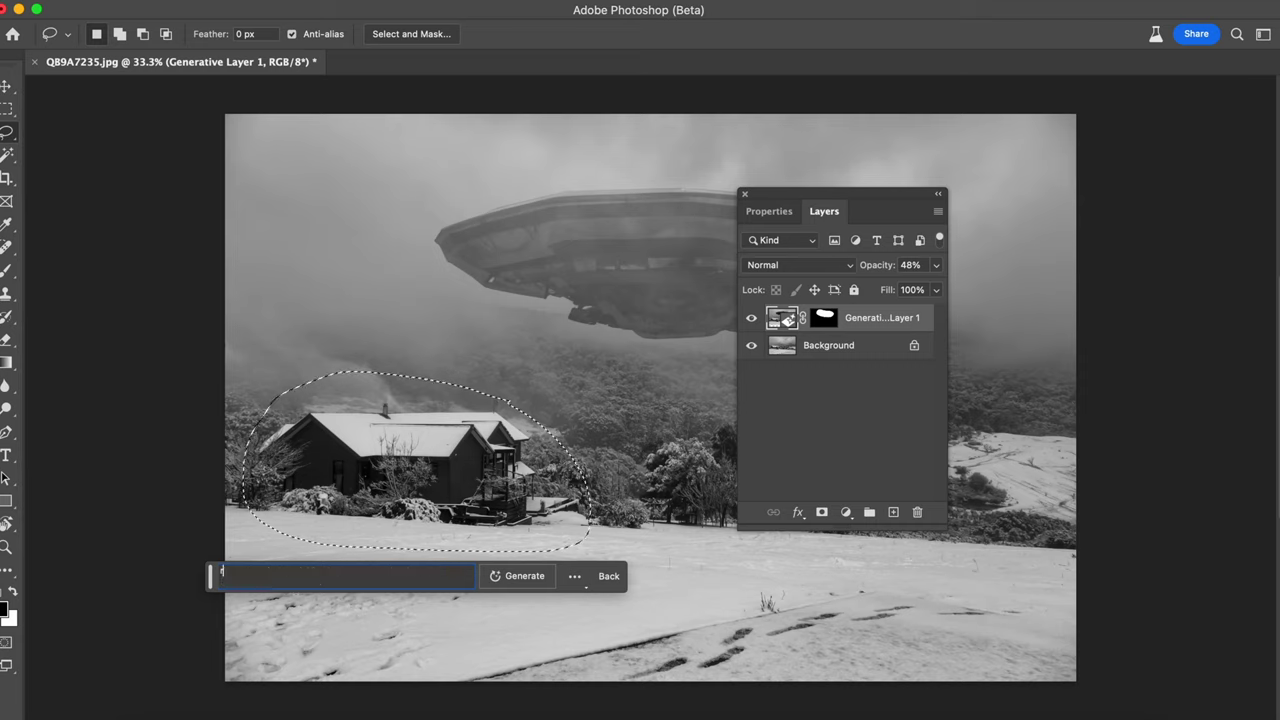
text(use)
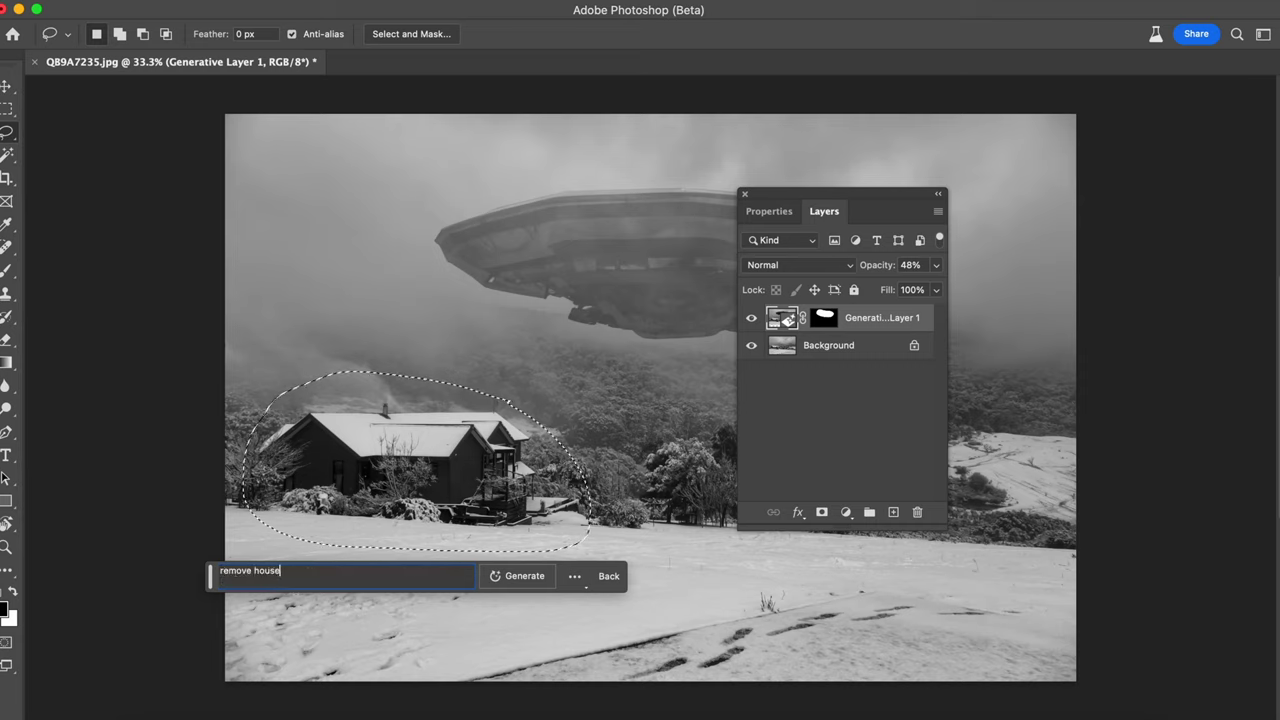
key(Return)
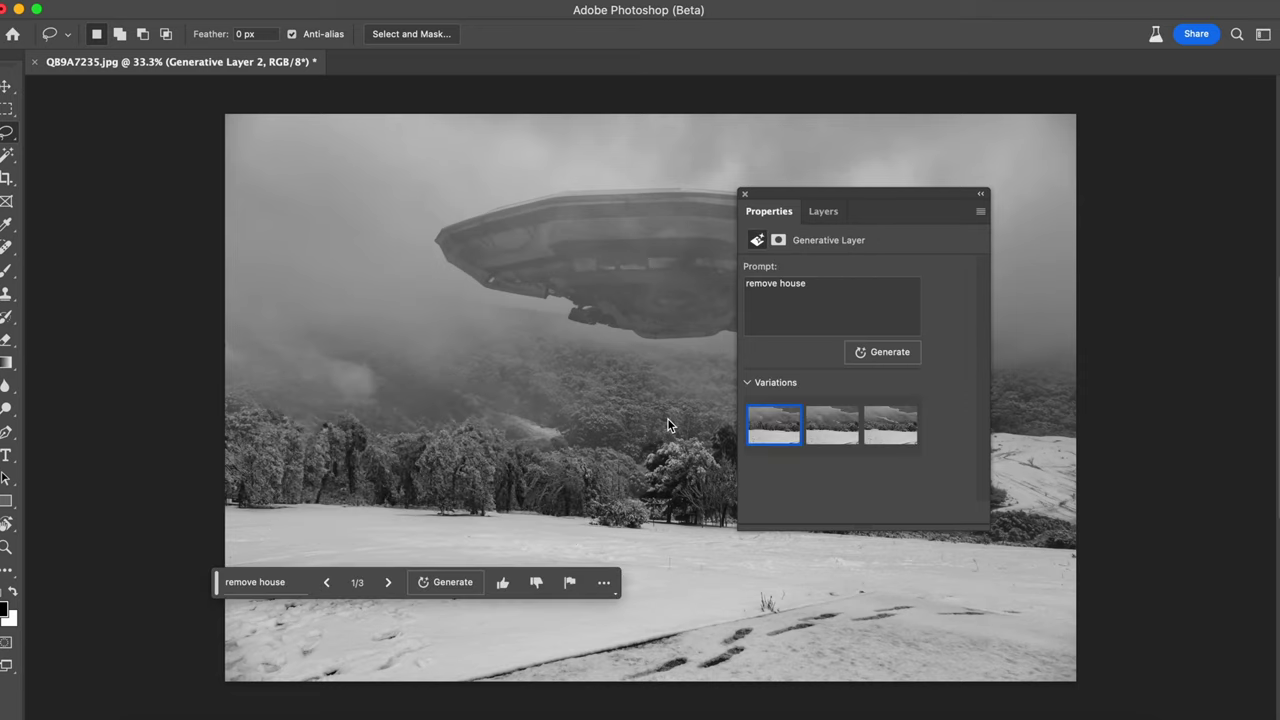
- Compare the house-removal variations, keep the first with snowy trees, and show the Layers list
click(836, 446)
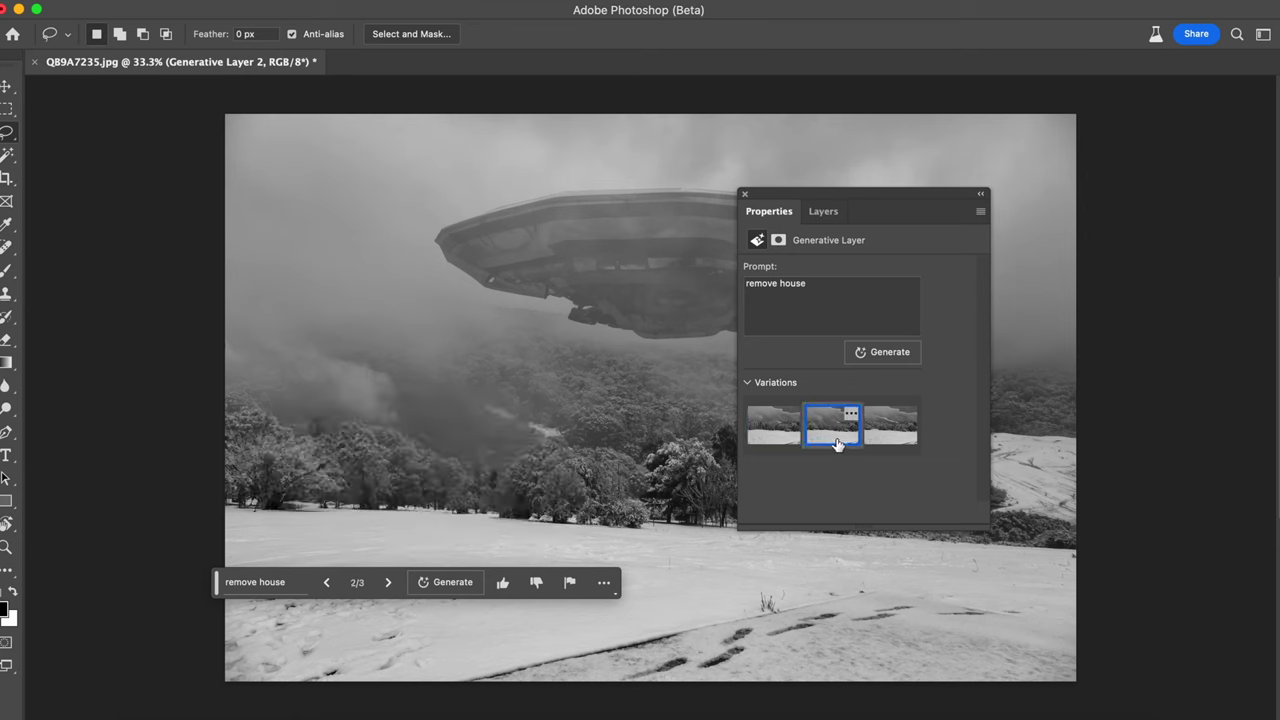
drag(855, 199, 1057, 195)
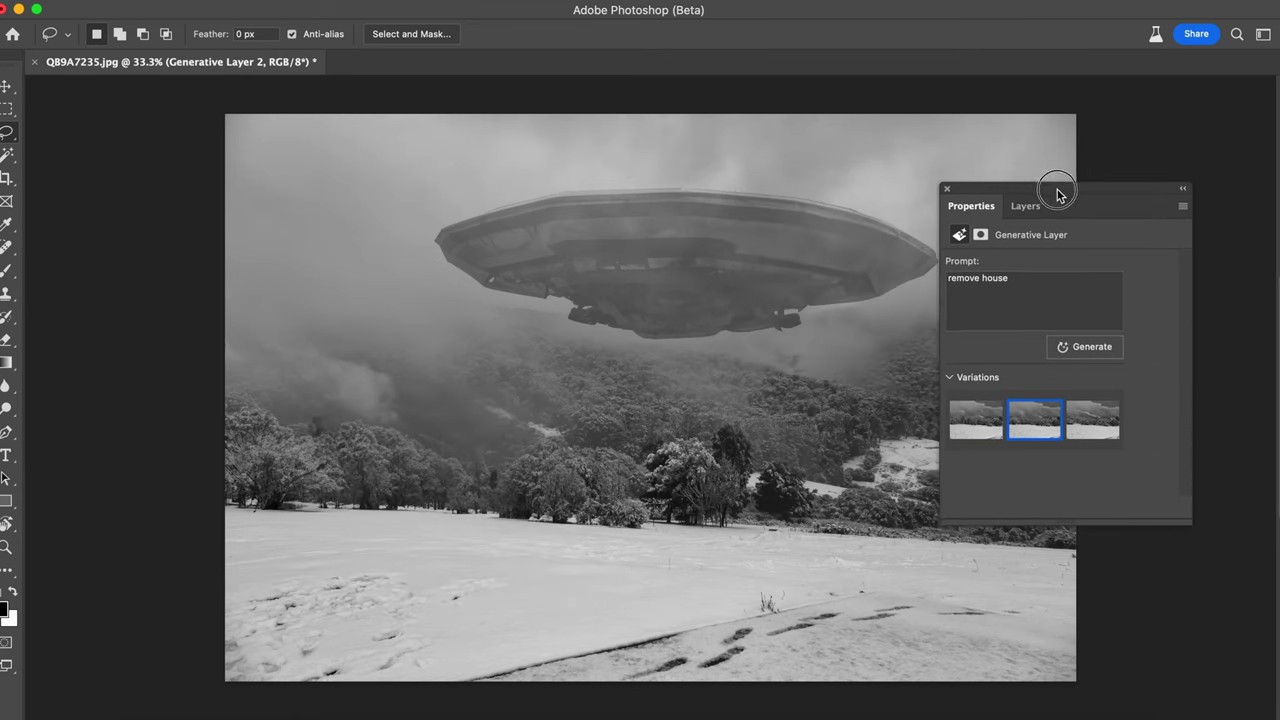
click(1108, 420)
click(1050, 437)
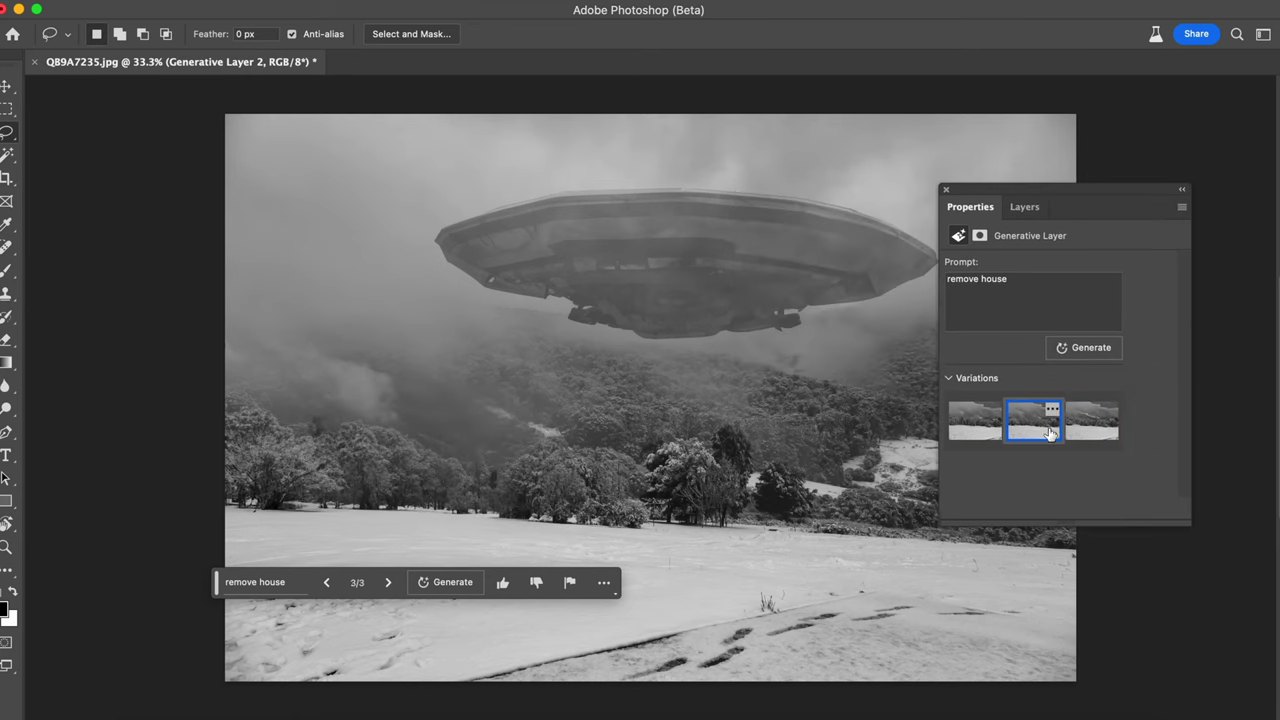
click(986, 441)
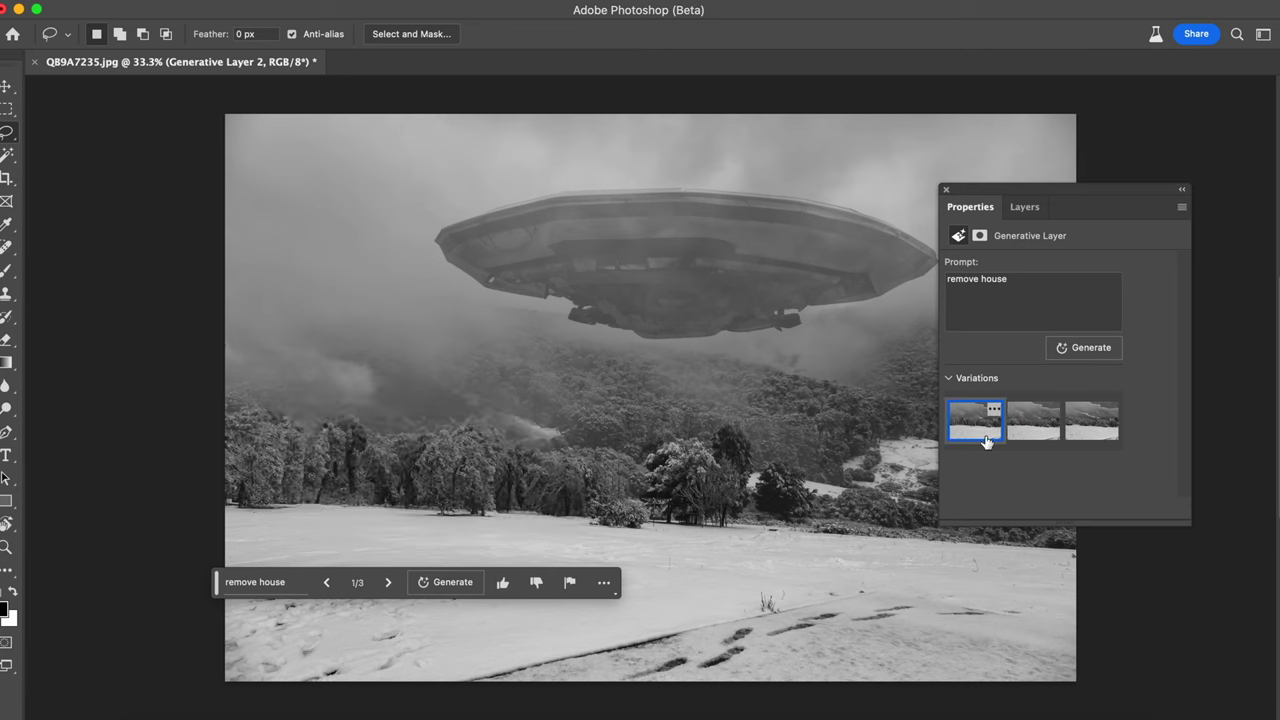
click(1026, 207)
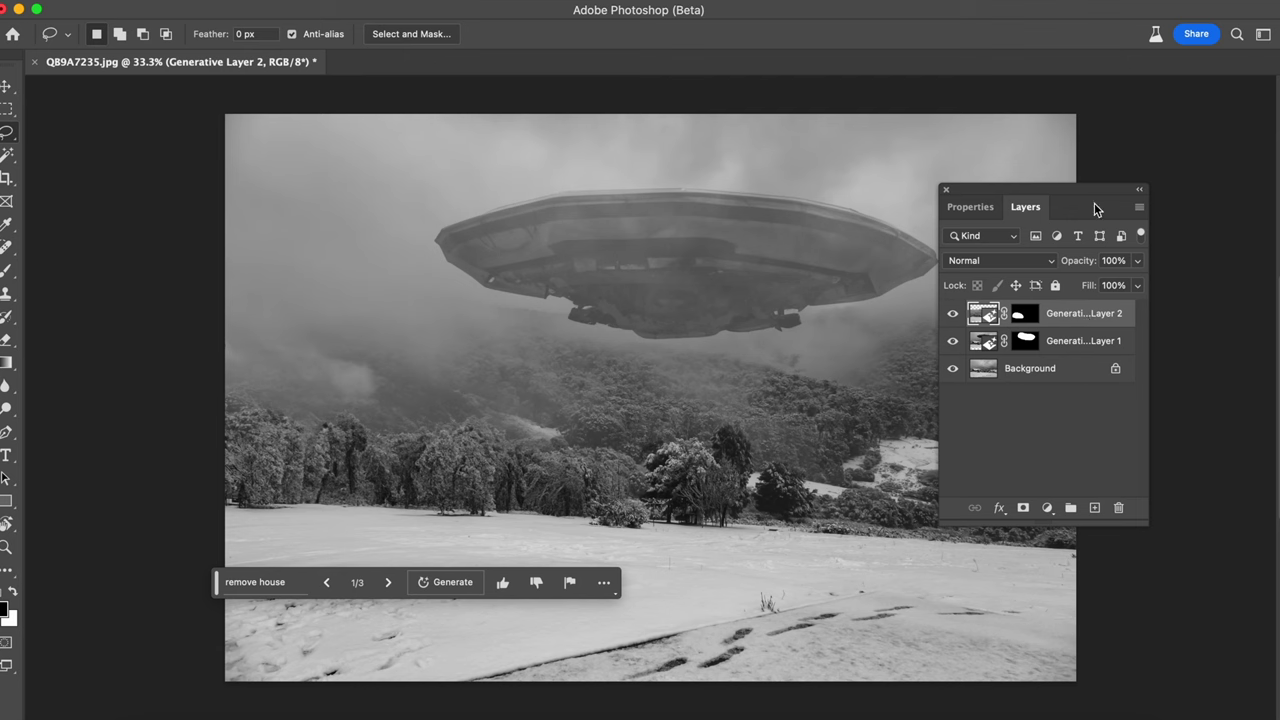
- Lasso the snowy right slope and Generative Fill it with 'add a castle'
drag(1101, 192, 378, 191)
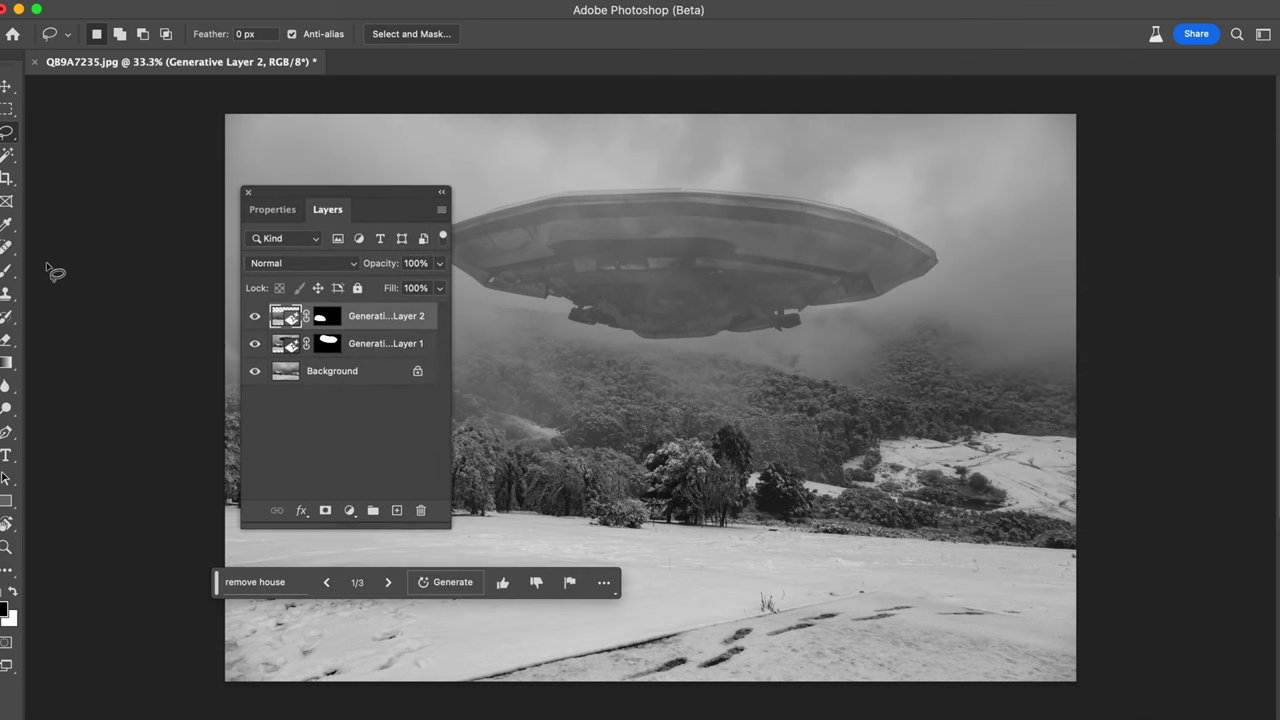
mouse_move(1030, 376)
mouse_down()
mouse_move(894, 383)
mouse_move(824, 426)
mouse_move(817, 520)
mouse_move(913, 576)
mouse_move(1034, 566)
mouse_move(1083, 496)
mouse_move(1064, 393)
mouse_move(1022, 378)
mouse_up()
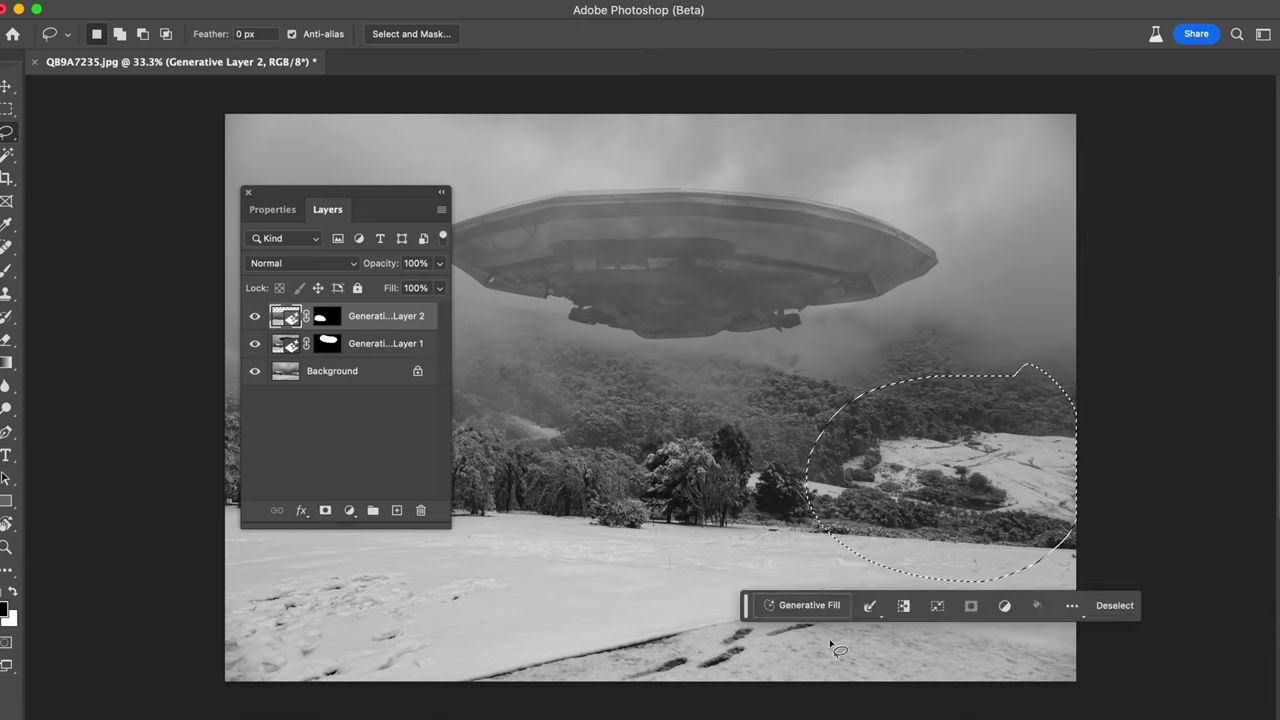
click(809, 605)
text(ad)
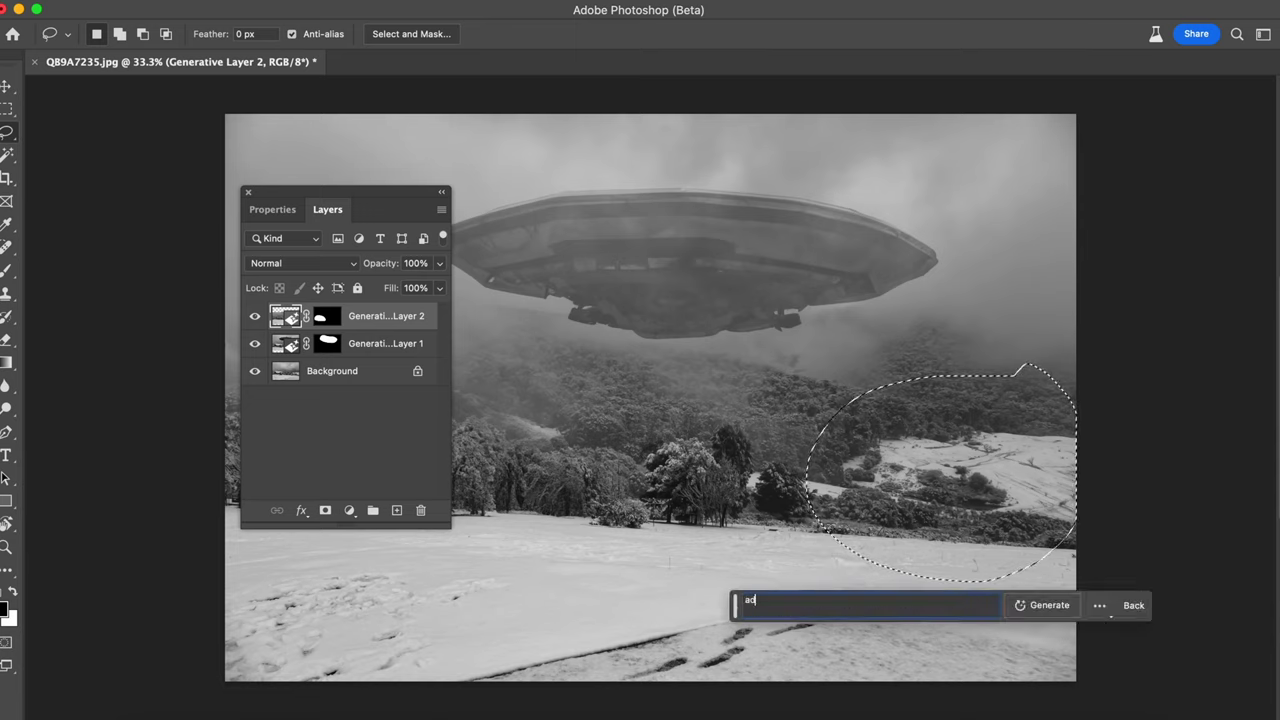
text(d a castle)
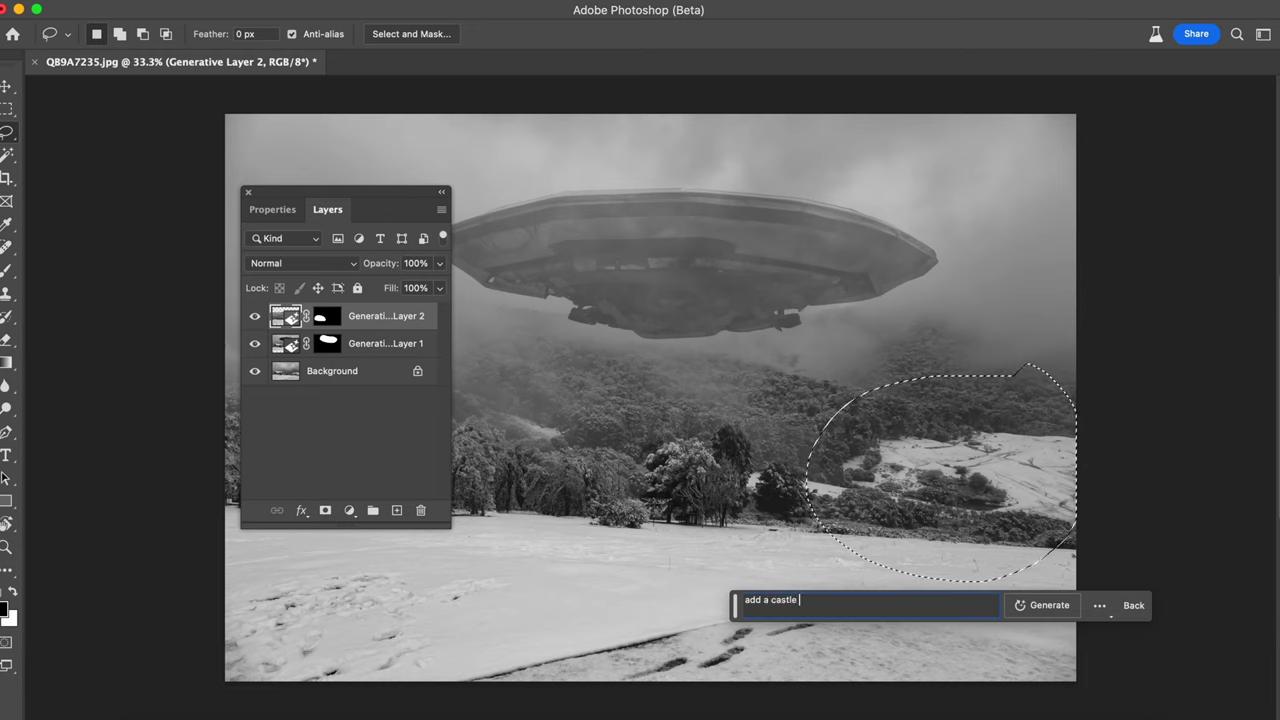
key(Return)
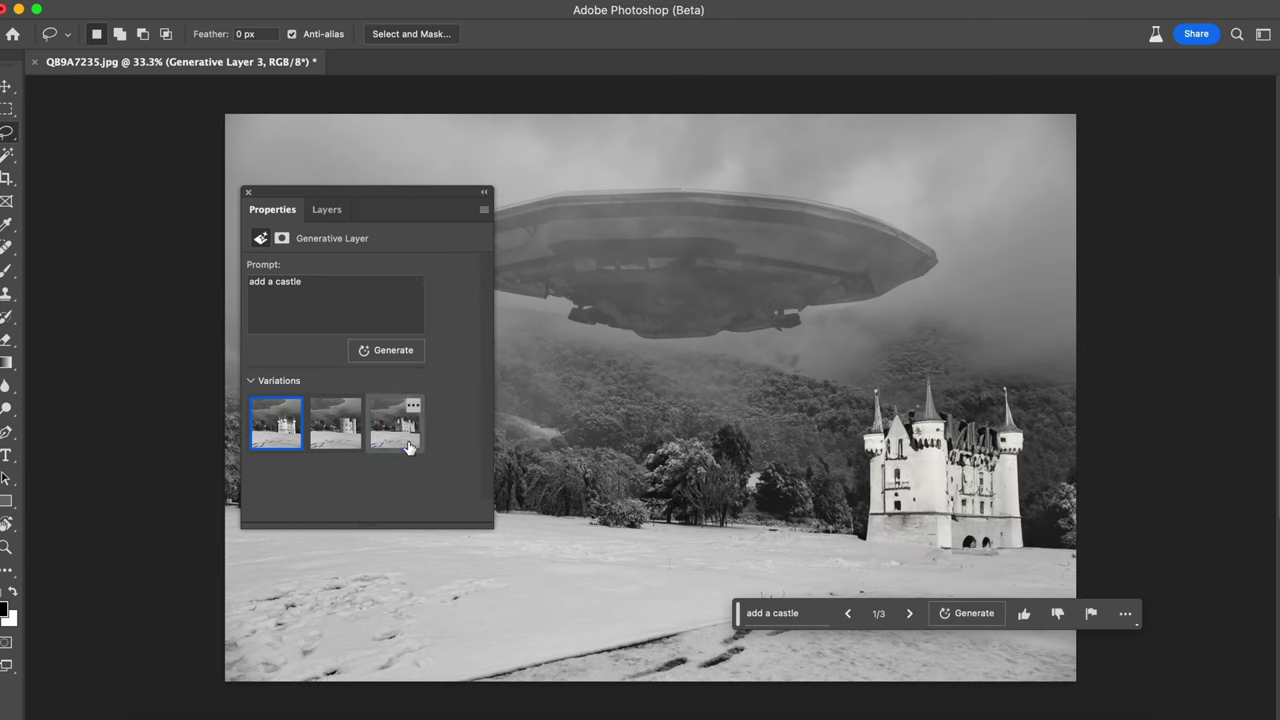
- Choose the third, larger castle variation and bring the layers list back
click(410, 445)
click(342, 438)
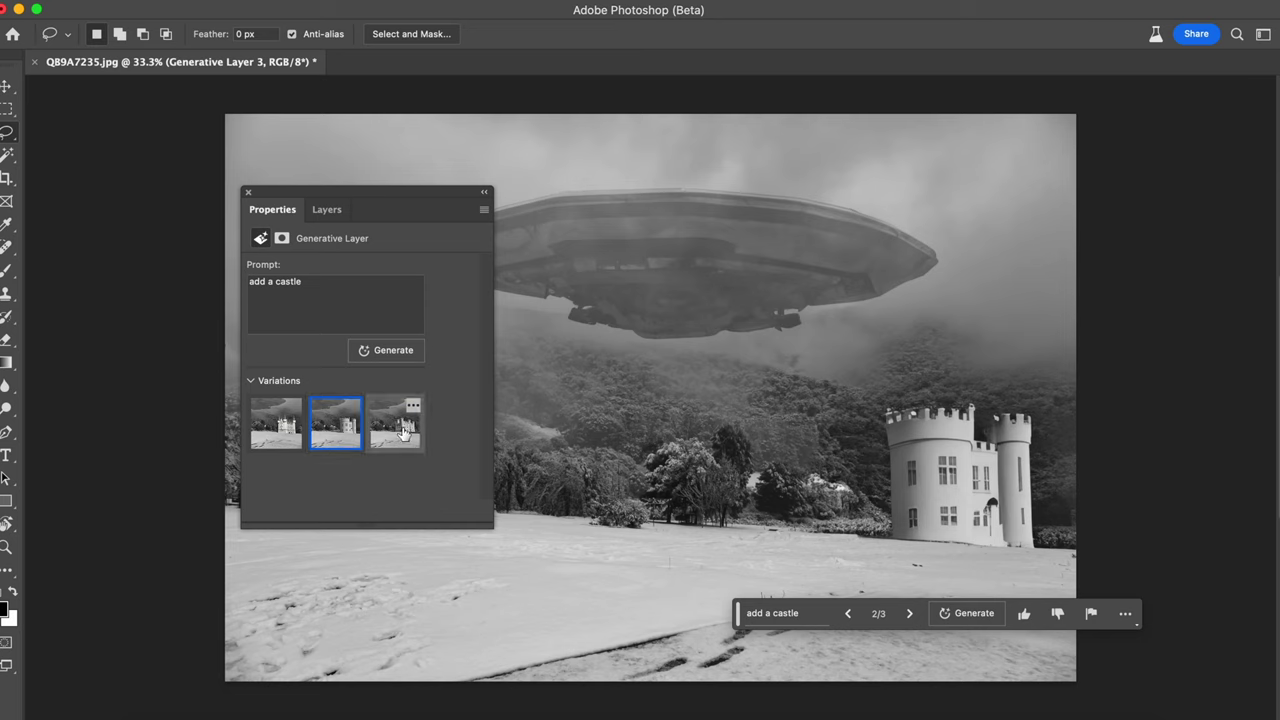
click(405, 430)
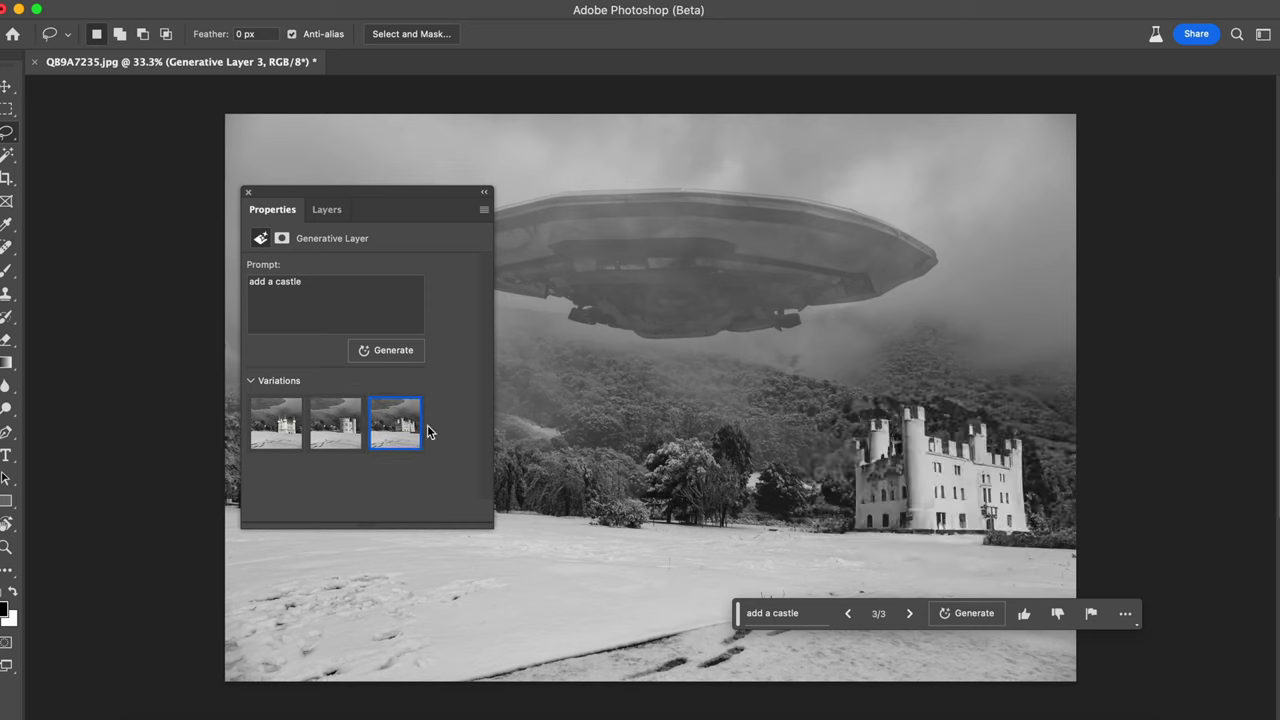
click(326, 209)
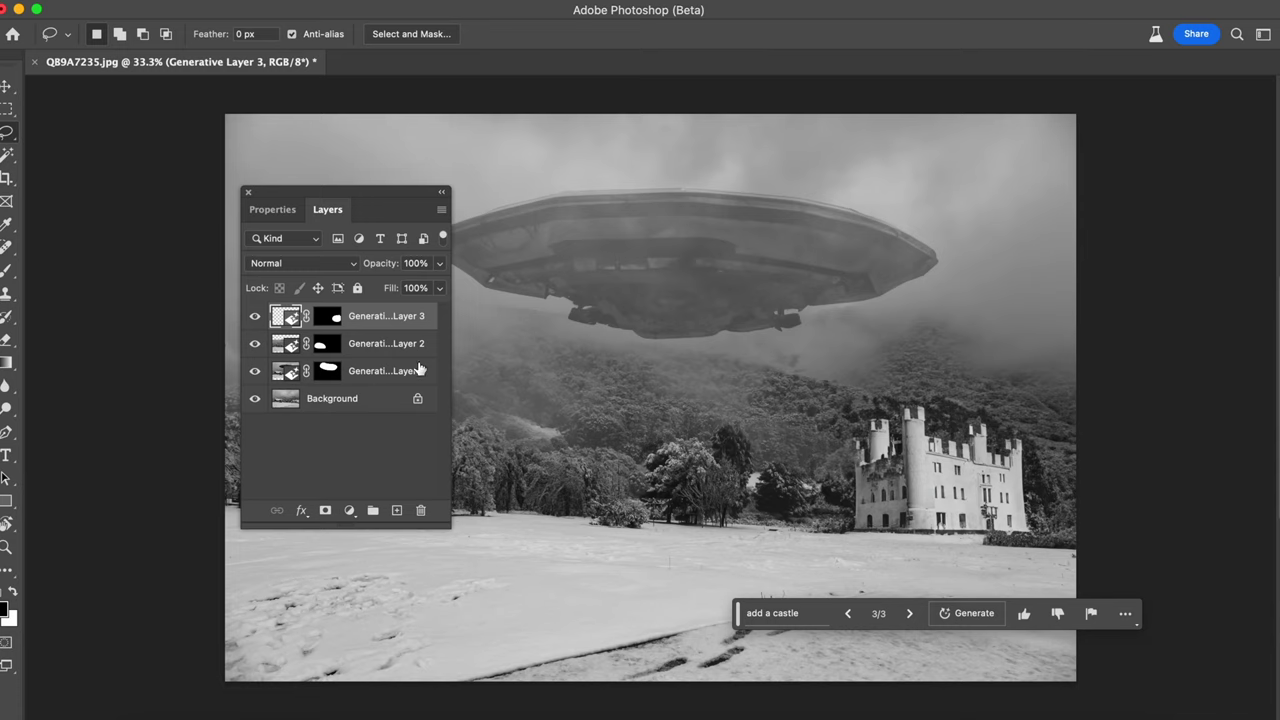
- Hide Generative Layers 3, 2 and 1, and move the Layers panel further left
click(254, 316)
click(254, 343)
click(254, 371)
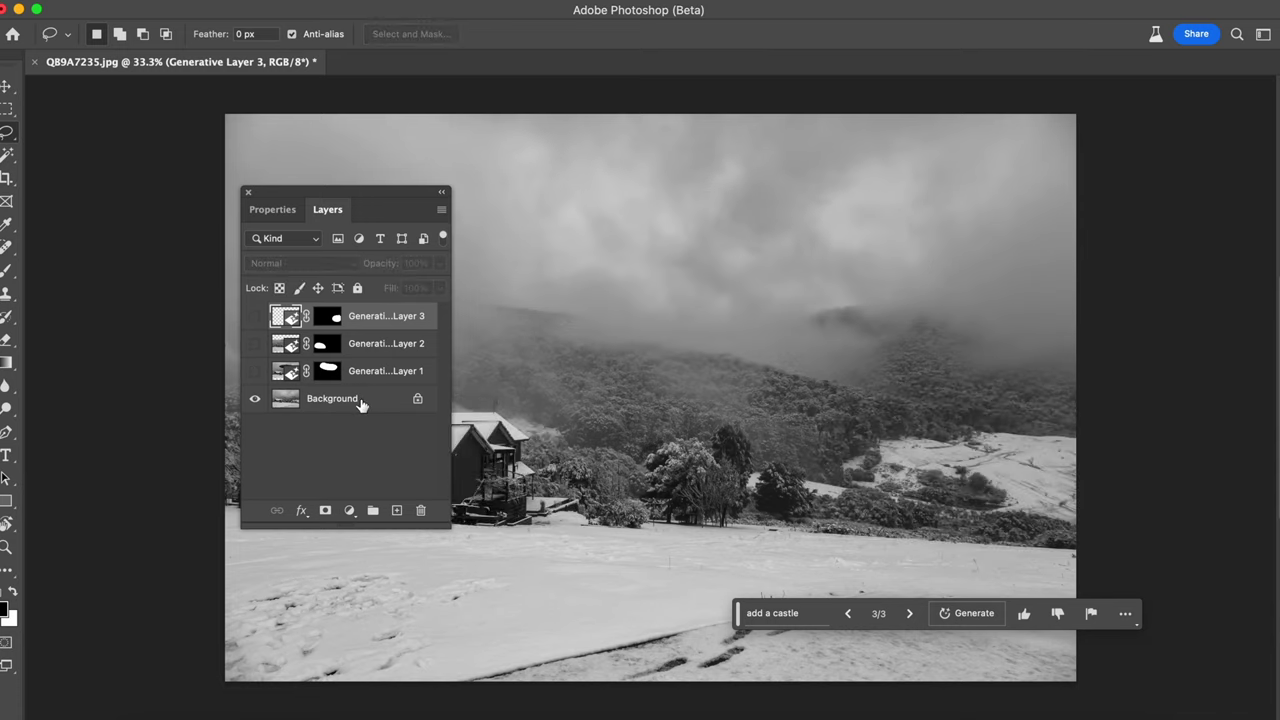
drag(380, 195, 223, 252)
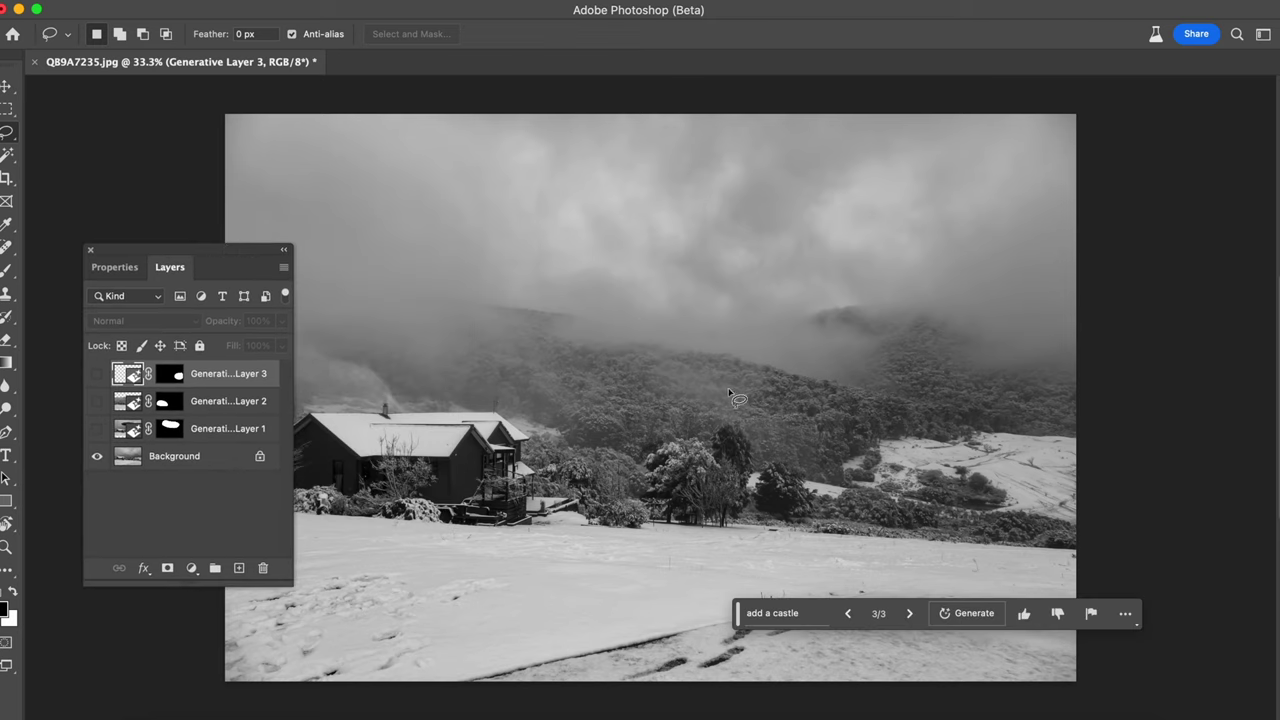